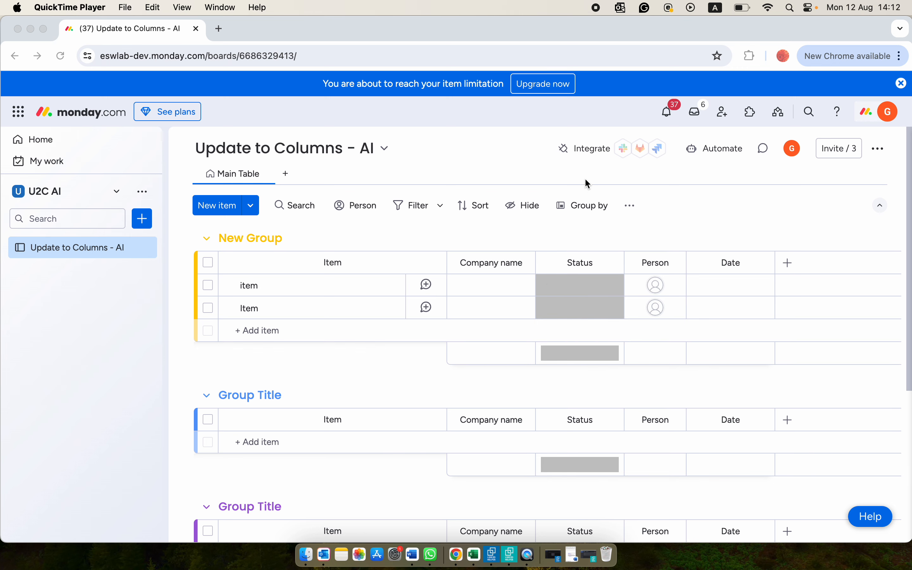
- Add the Update to Columns v4.22.0 integration template "When an update is created use AI to match columns" to the board
left_click(594, 150)
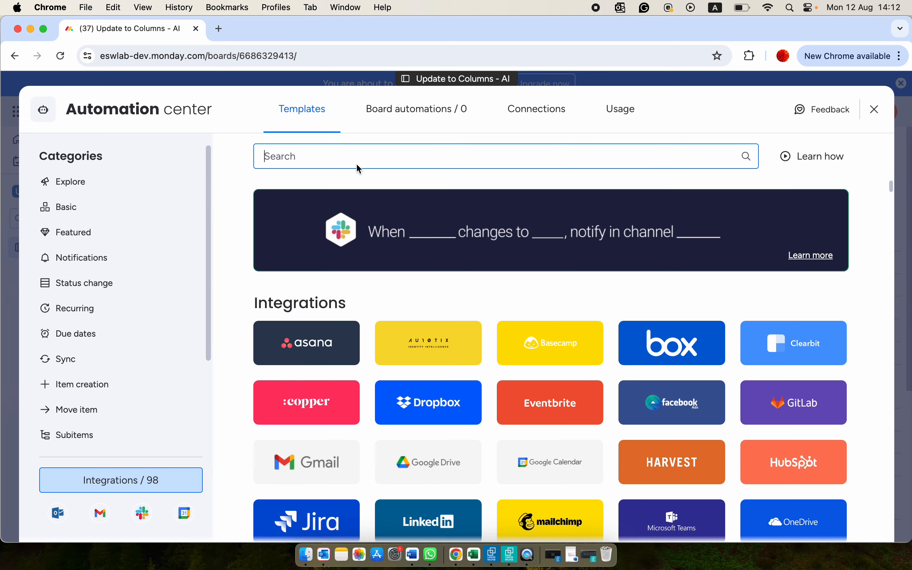
type("update ")
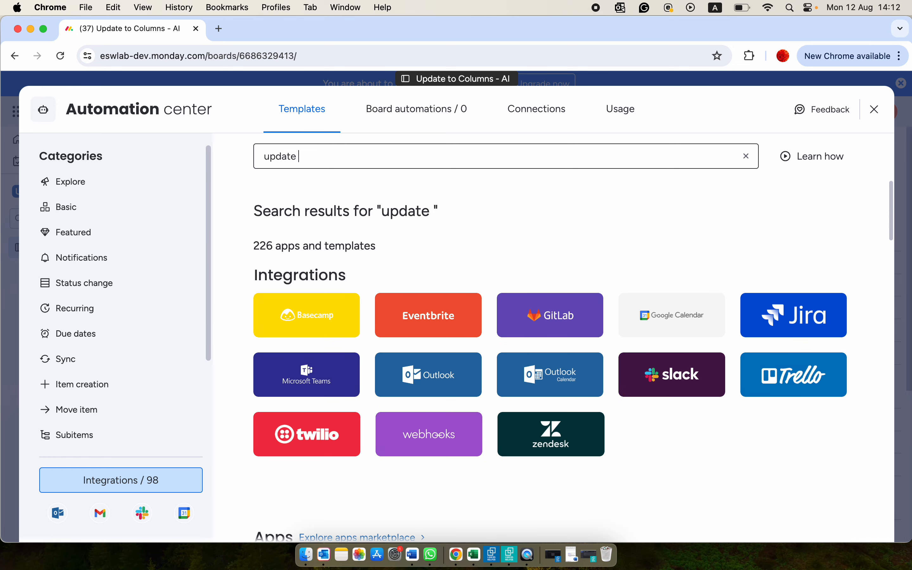
type("to columns")
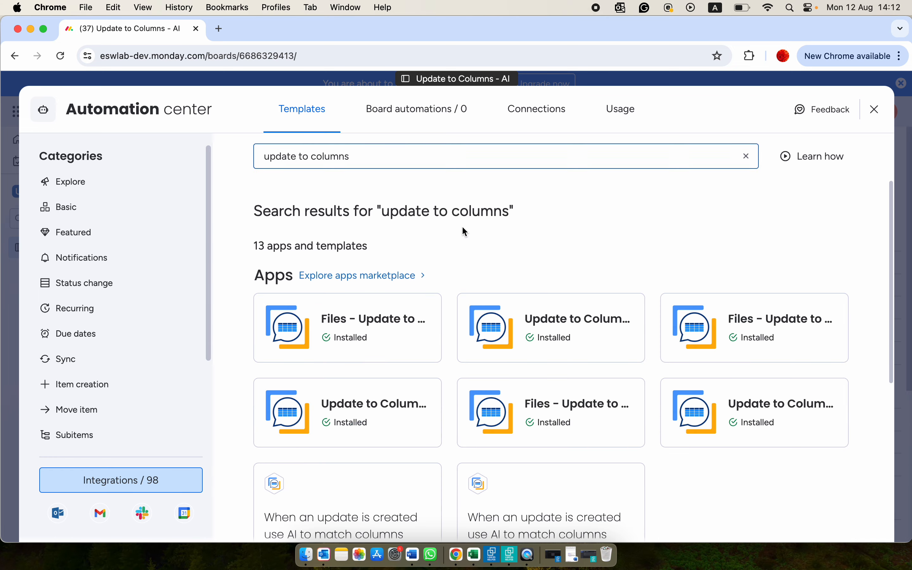
scroll(461, 230, "down", 5)
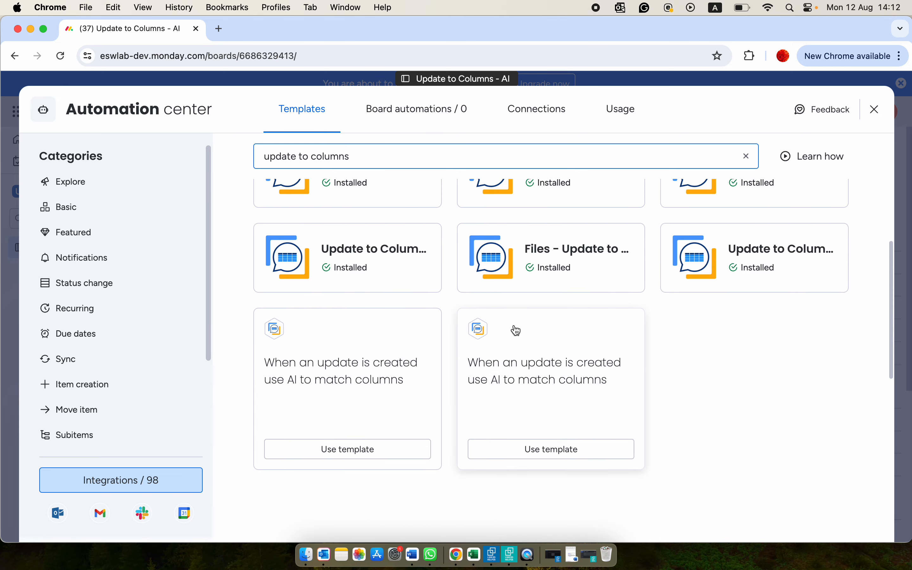
left_click(520, 370)
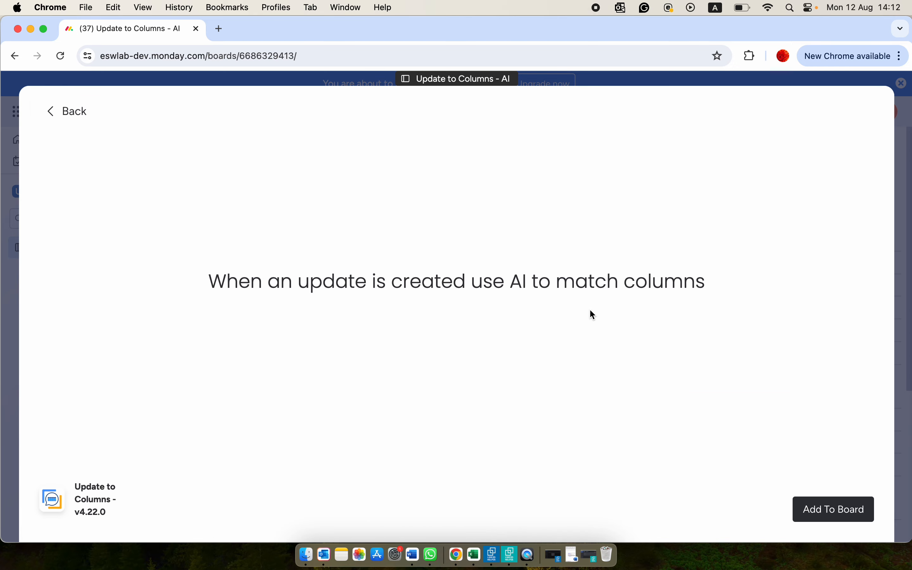
left_click(825, 510)
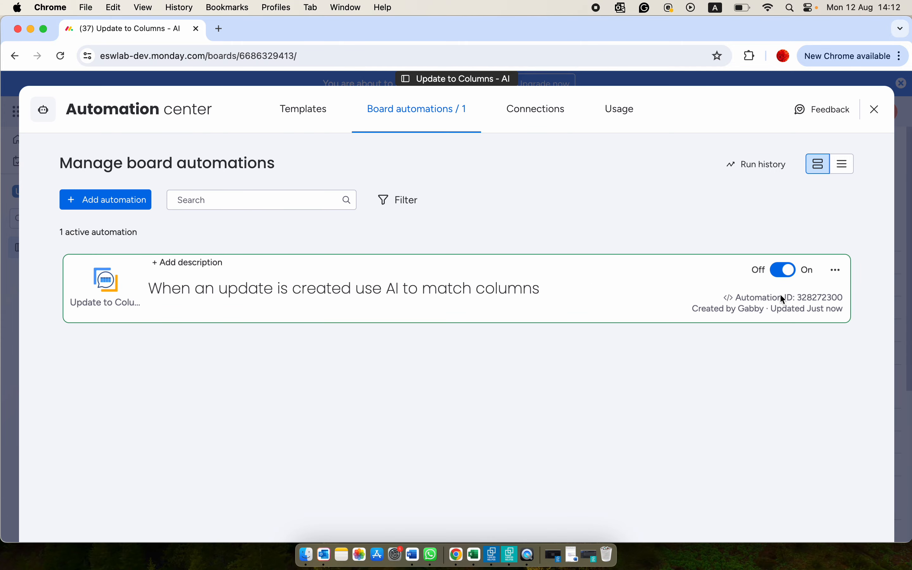
left_click(878, 111)
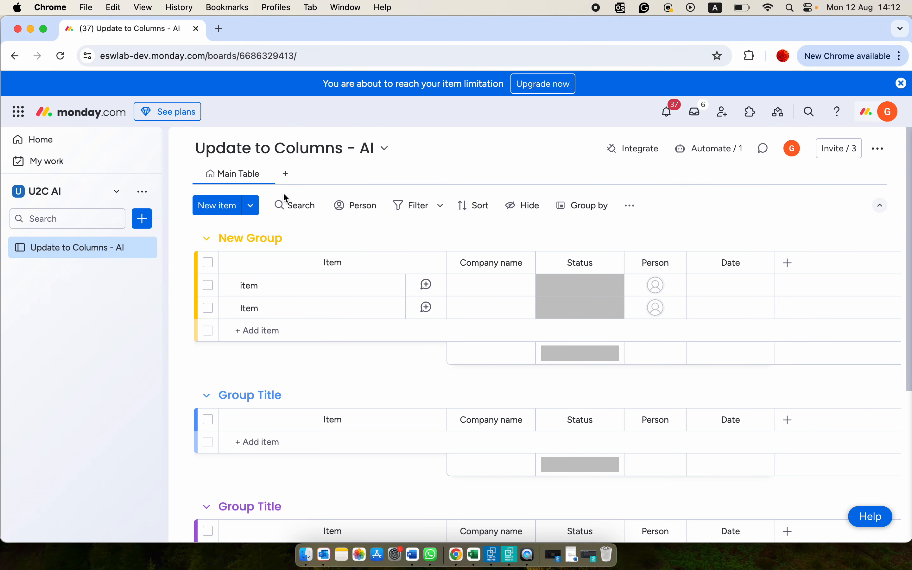
- Find the installed app "Update to Columns AI - v4.22.0" by searching "update to columns" and add it as a board view
left_click(287, 175)
mouse_move(337, 397)
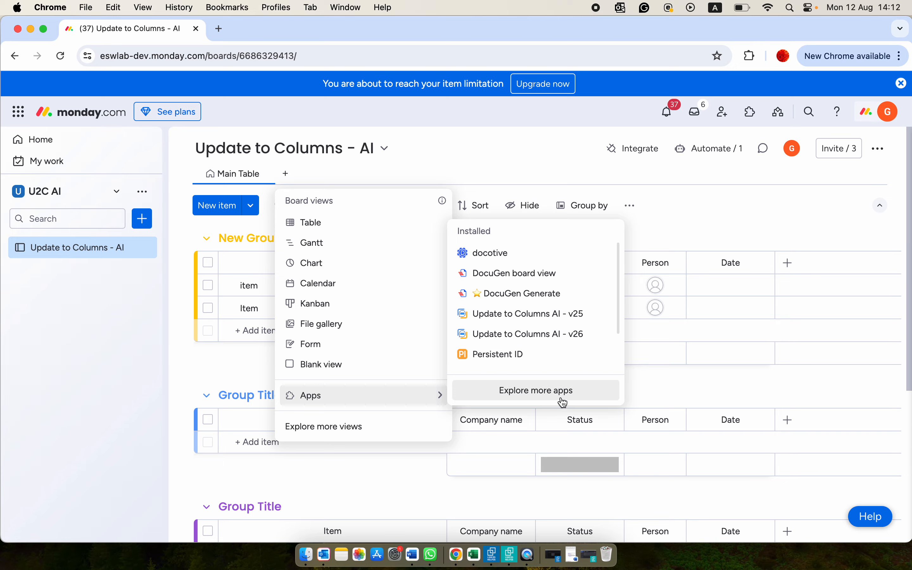
left_click(564, 403)
left_click(321, 126)
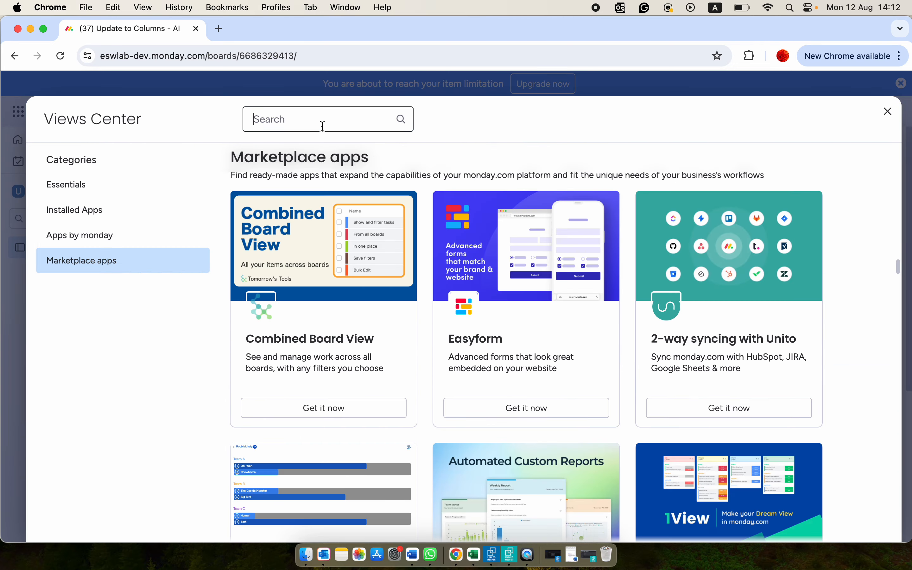
type("update to co")
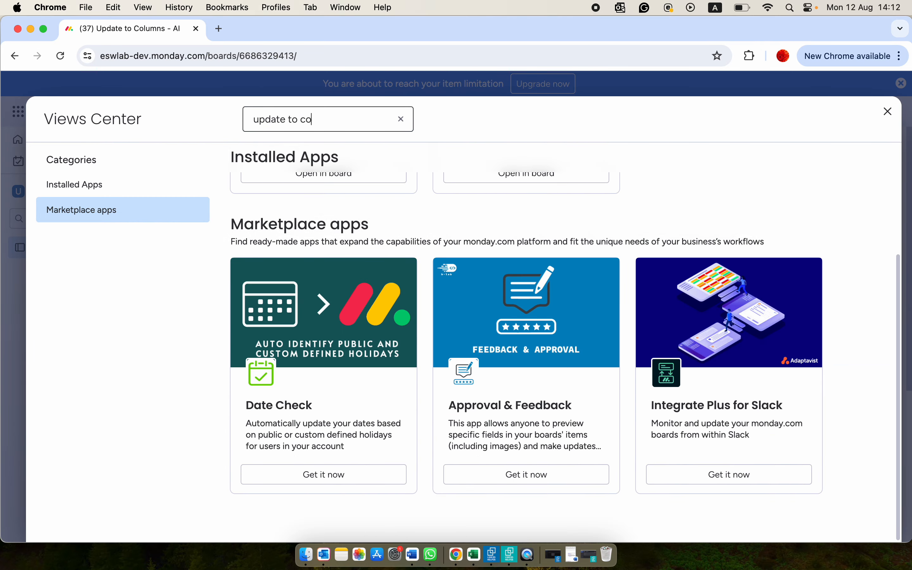
type("lumns")
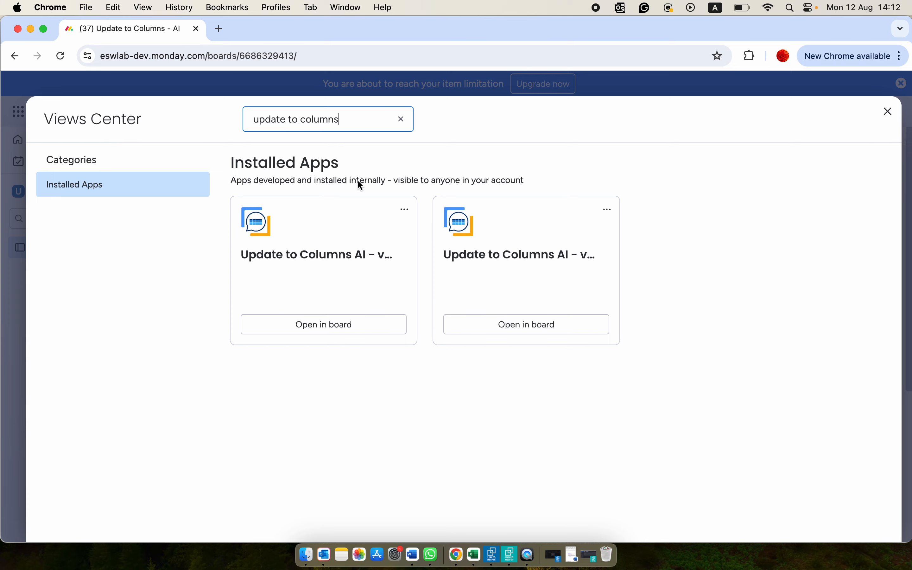
left_click(507, 265)
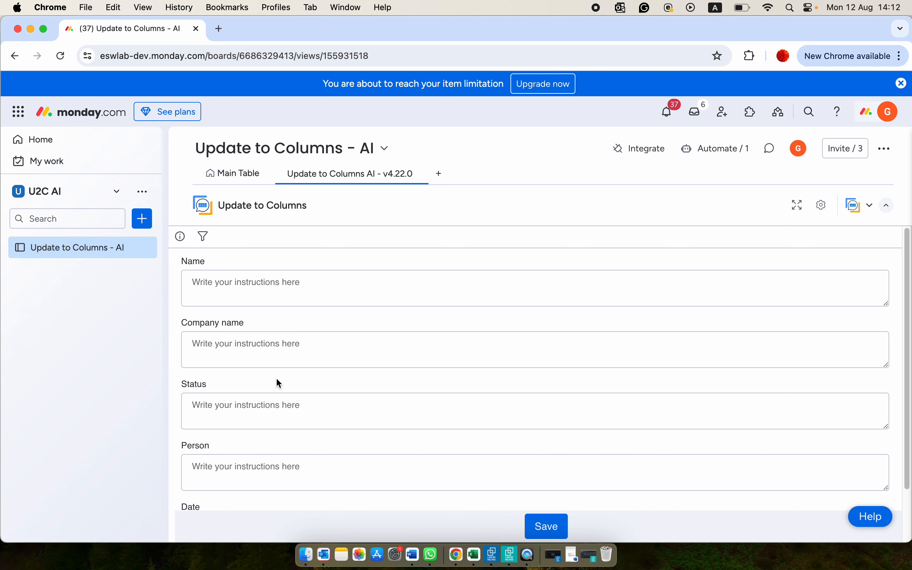
- Set the Name instruction to: the text that follows the word "Applicant Name:", and save it
left_click(251, 290)
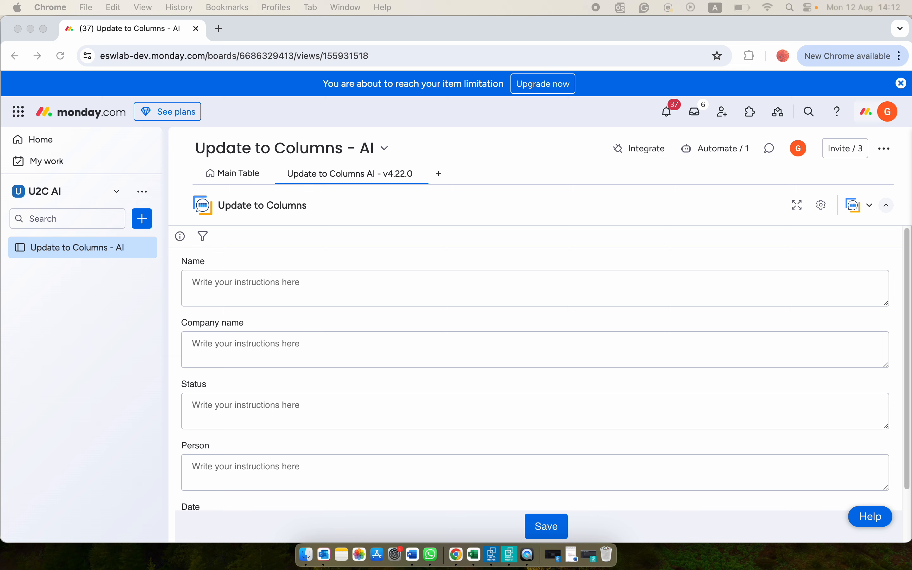
left_click(438, 289)
type("the text that follows the word \"Applicant Name:\"")
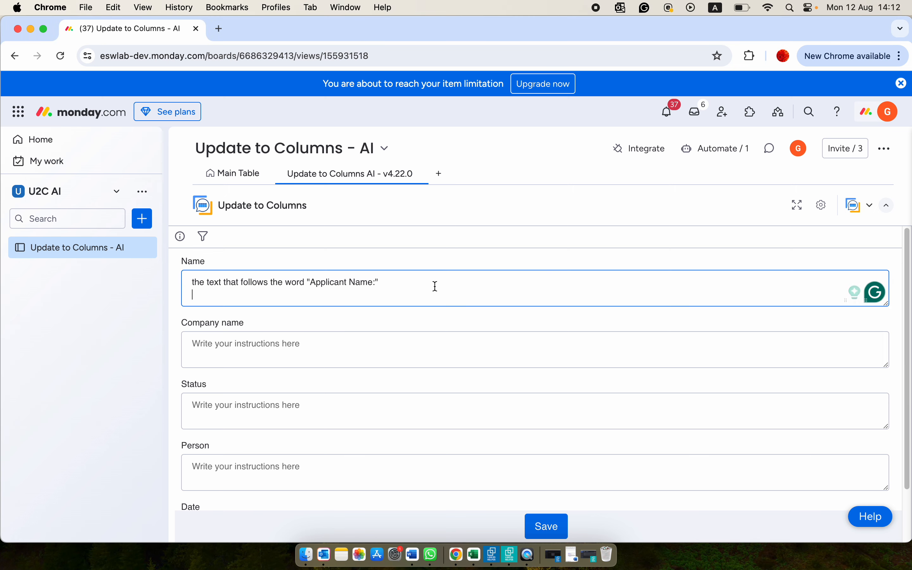
left_click(538, 530)
- Post an update on the first item of New Group in the main table, reading "Applicant Name:" followed by the applicant's full name
left_click(218, 175)
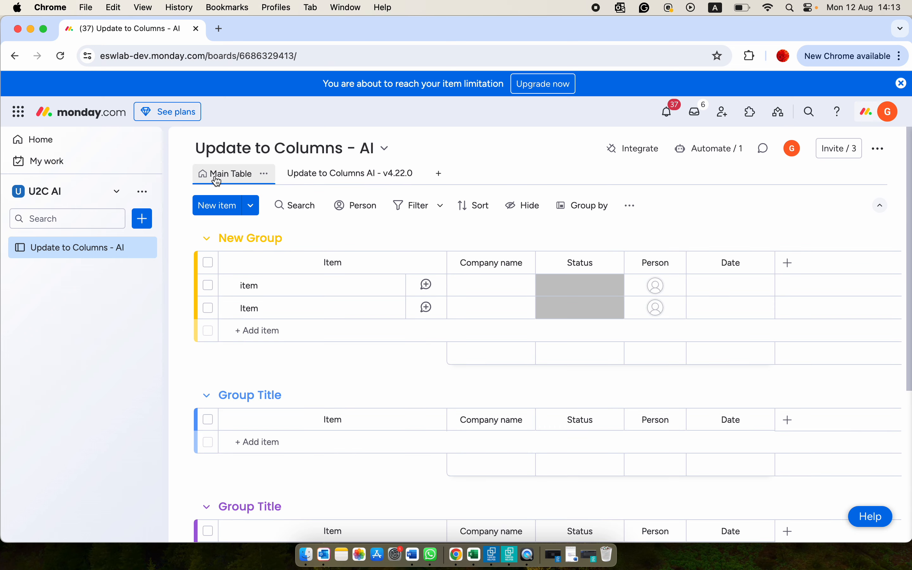
left_click(428, 289)
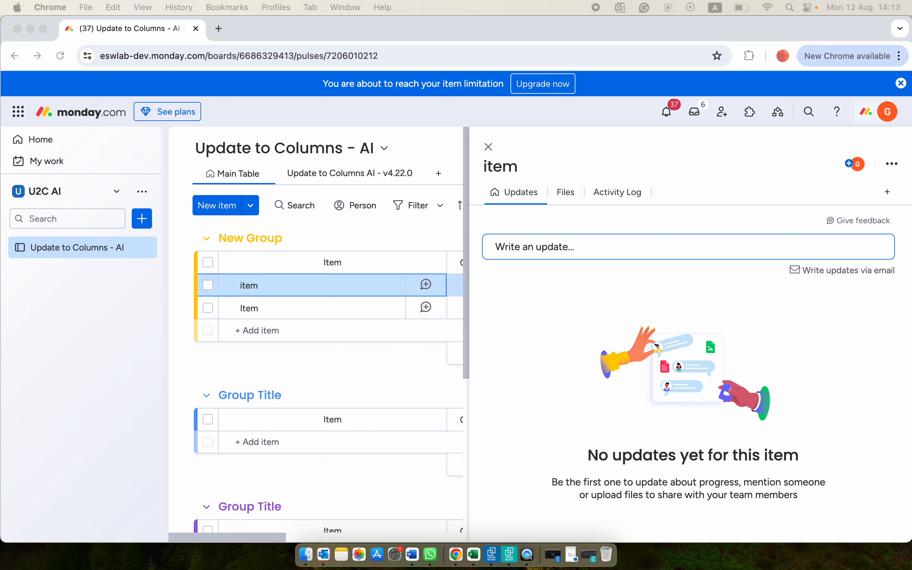
left_click(605, 246)
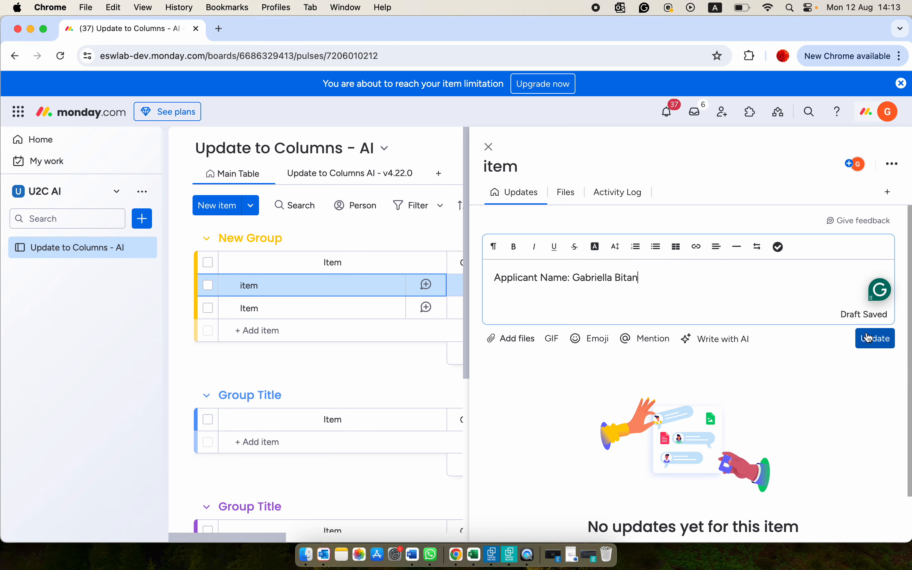
left_click(875, 338)
left_click(489, 147)
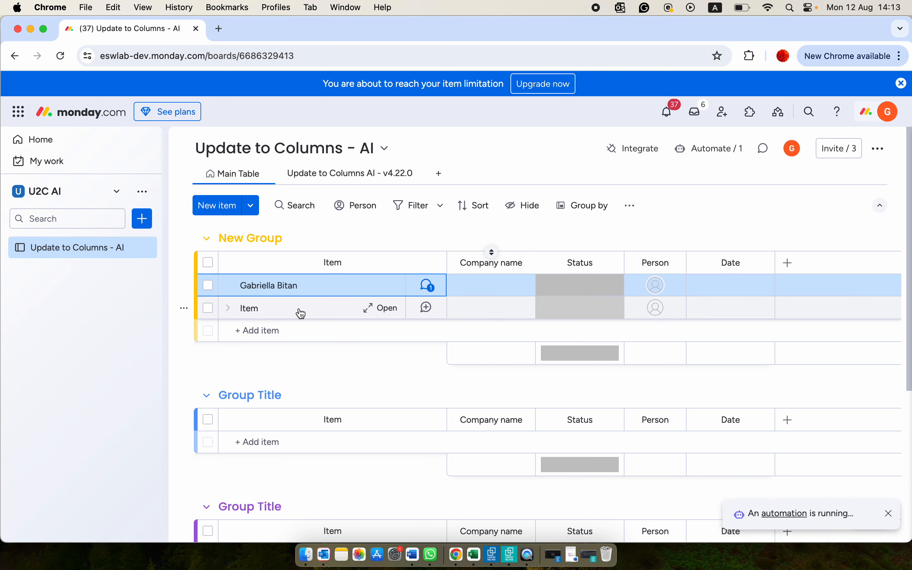
- Set the Company name instruction in the Update to Columns AI view to: text between "Company name:" and "Ltd", and save it
left_click(312, 179)
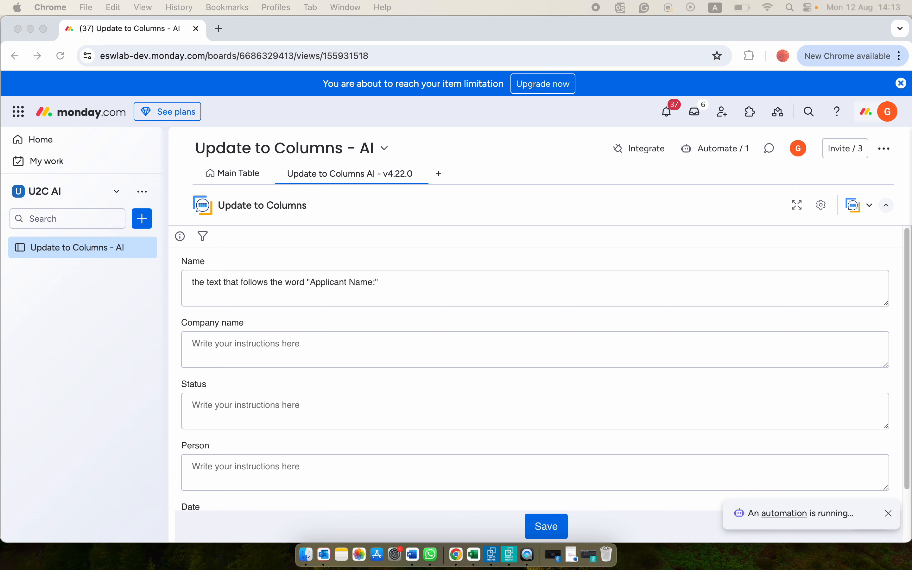
left_click(263, 339)
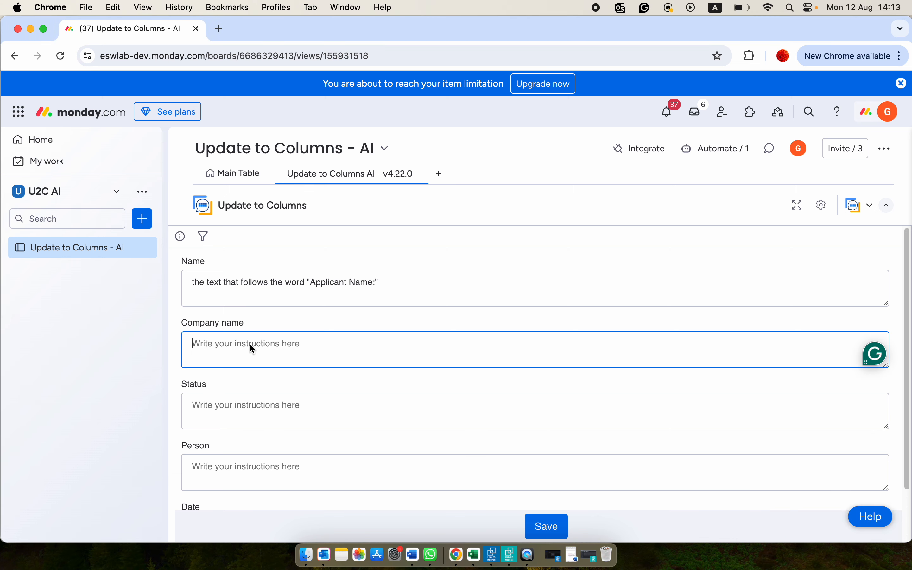
type("text between \"Company name:\" and \"Ltd\"")
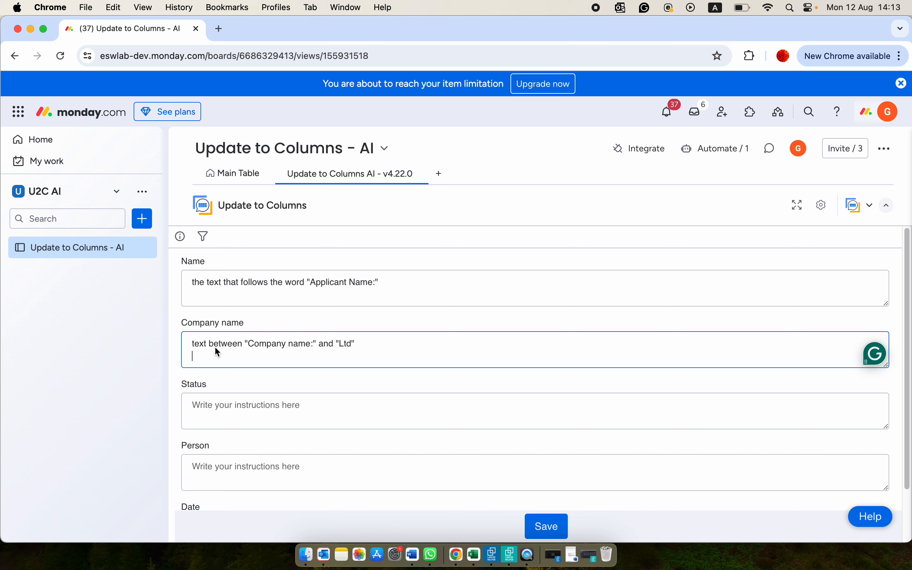
left_click(546, 527)
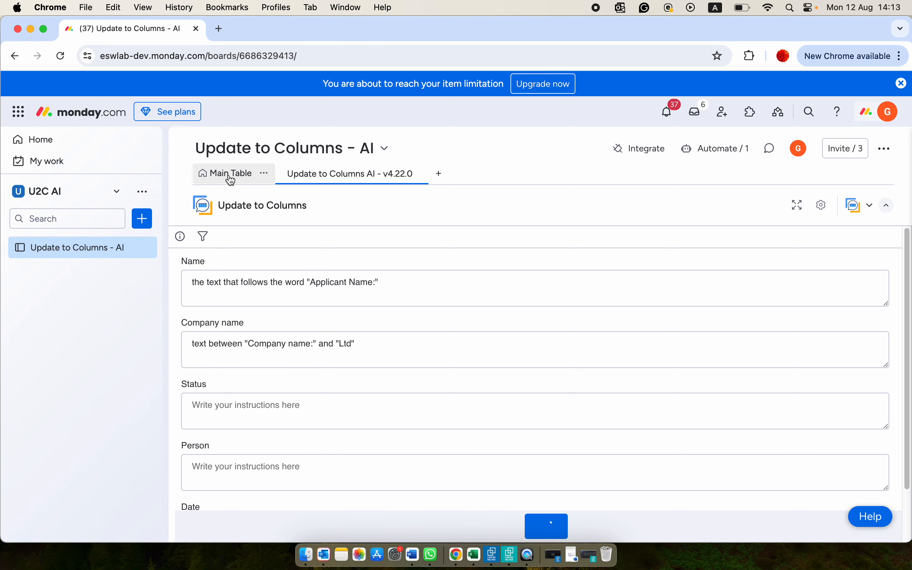
- Post the update "Company name: ESL Ltd" on the first item of New Group in the main table
left_click(230, 174)
left_click(430, 288)
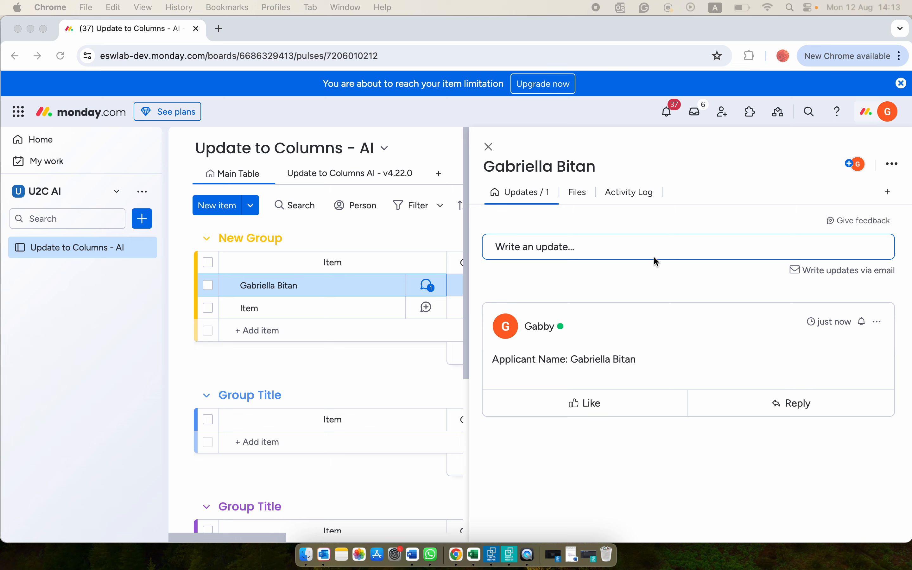
left_click(650, 248)
type("Company name: ESL Ltd")
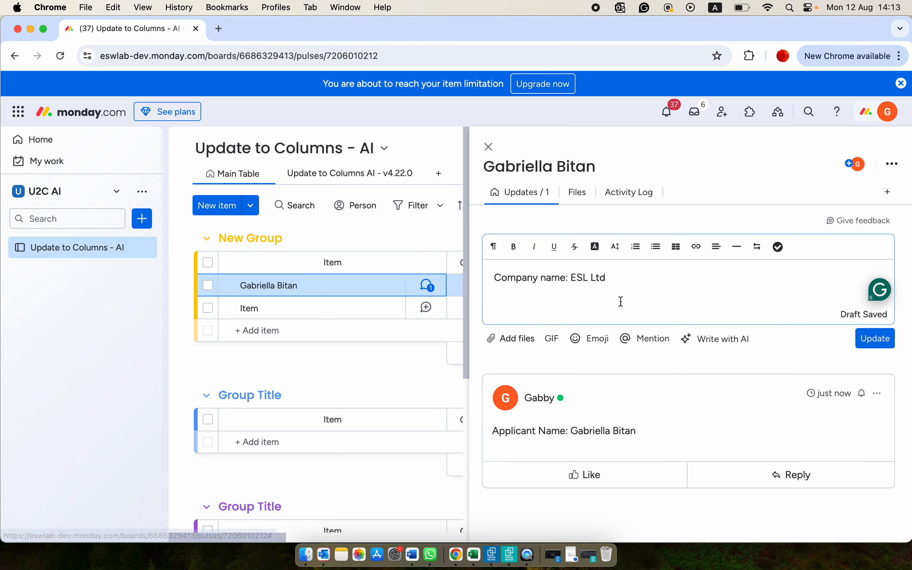
left_click(879, 339)
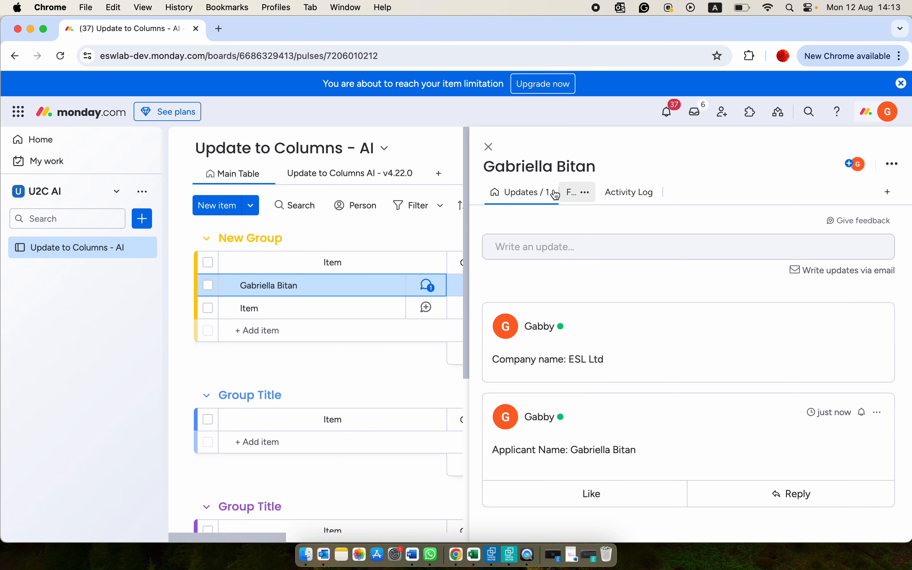
left_click(490, 147)
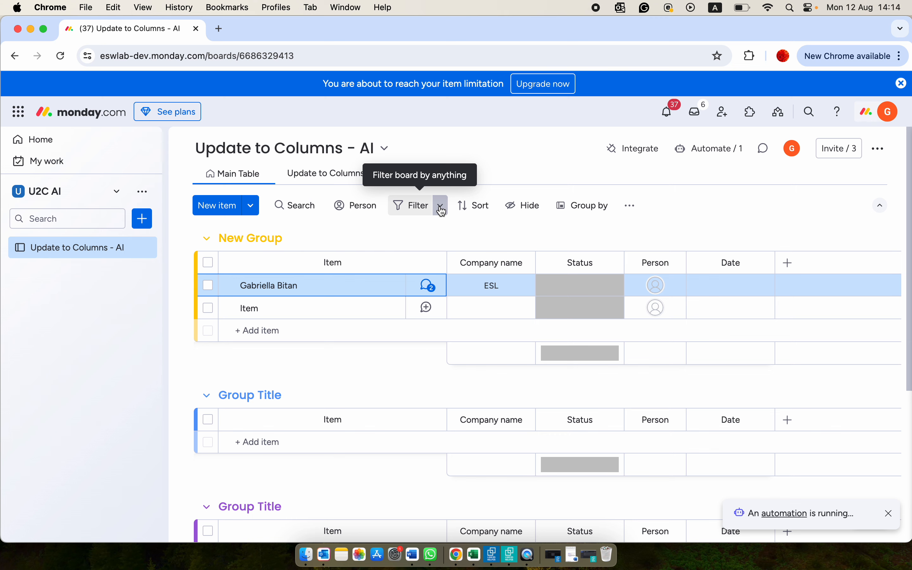
left_click(429, 287)
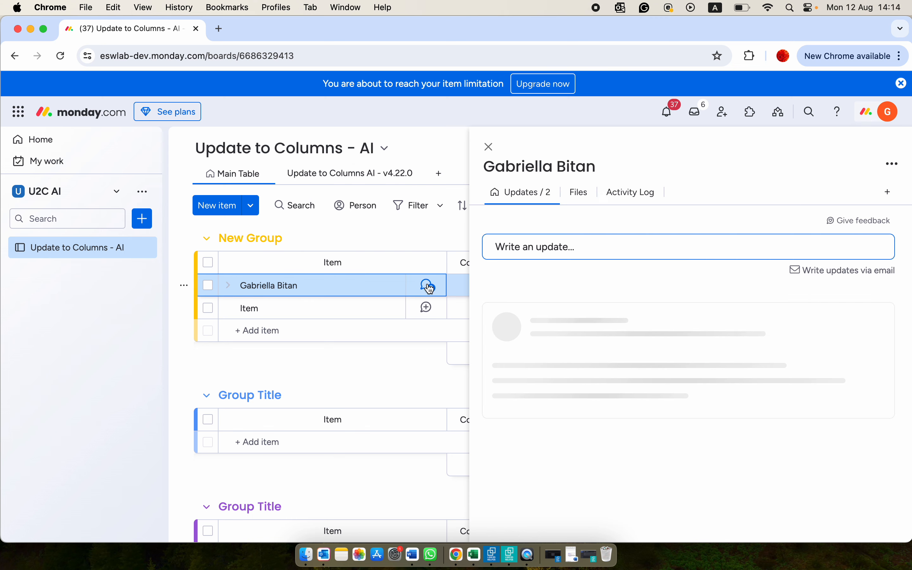
- Save this Status instruction in the Update to Columns AI view: If you find the word "Position" the result will be "Valid" otherwise "Invalid"
left_click(287, 177)
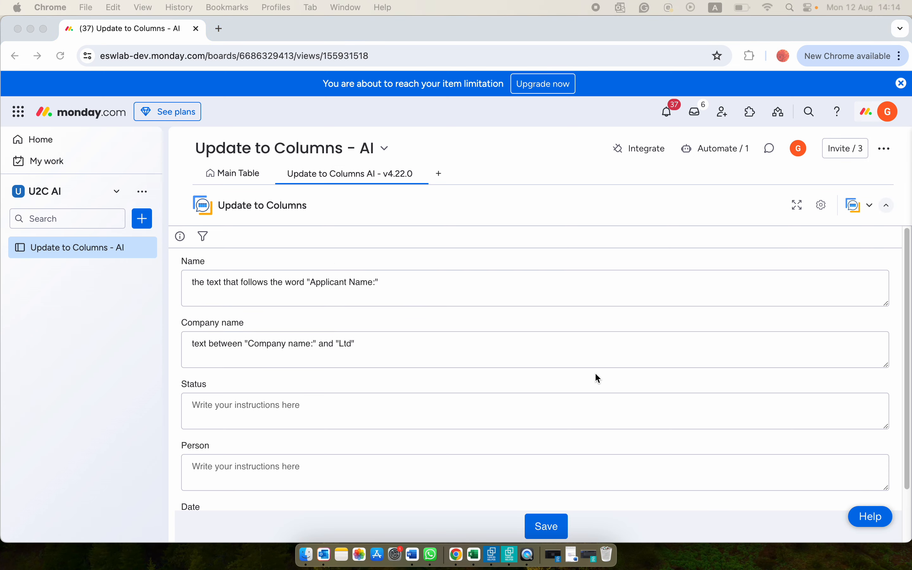
left_click(270, 404)
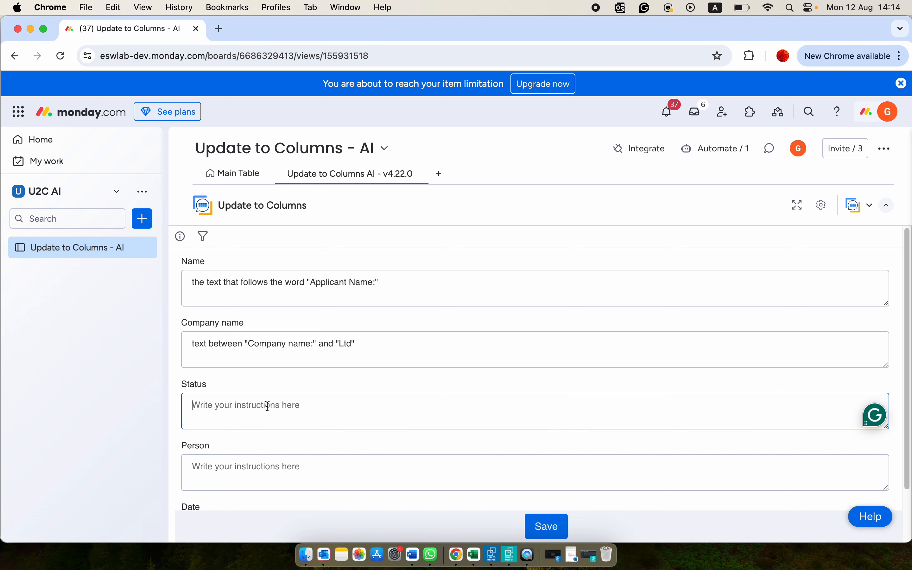
type("If you find the word \"Position\" the result will be \"Valid\" otherwise \"Invalid\"")
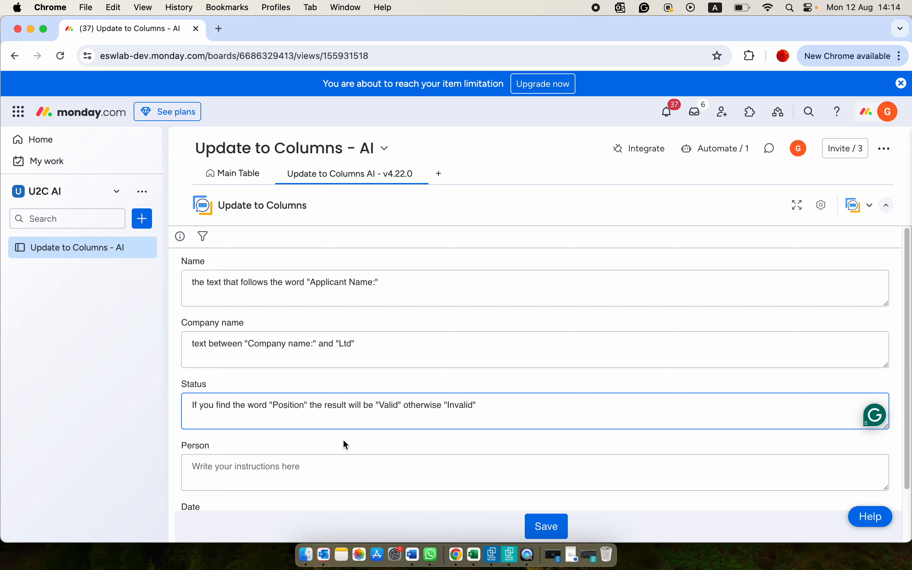
left_click(549, 526)
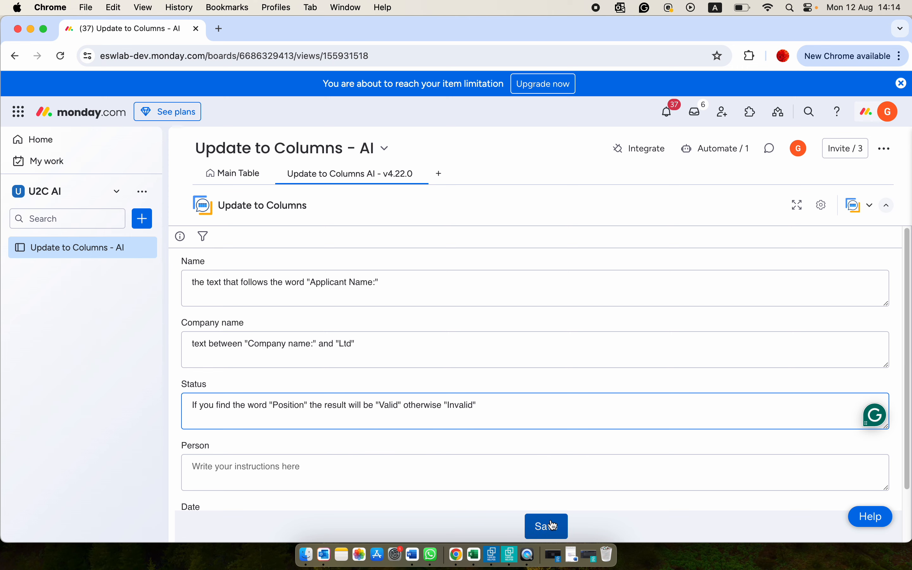
- Post the update "Position: SDR" on the first item of New Group in the main table
left_click(210, 176)
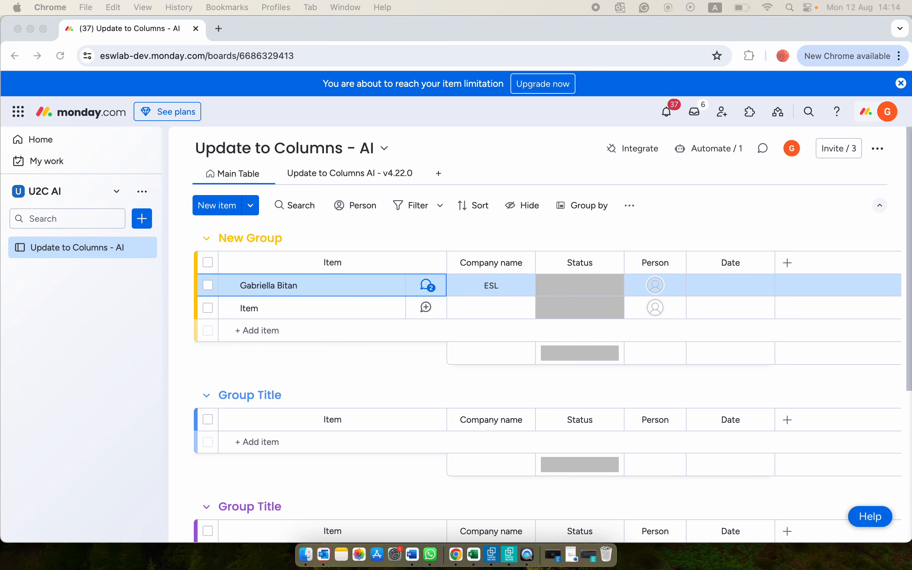
left_click(428, 289)
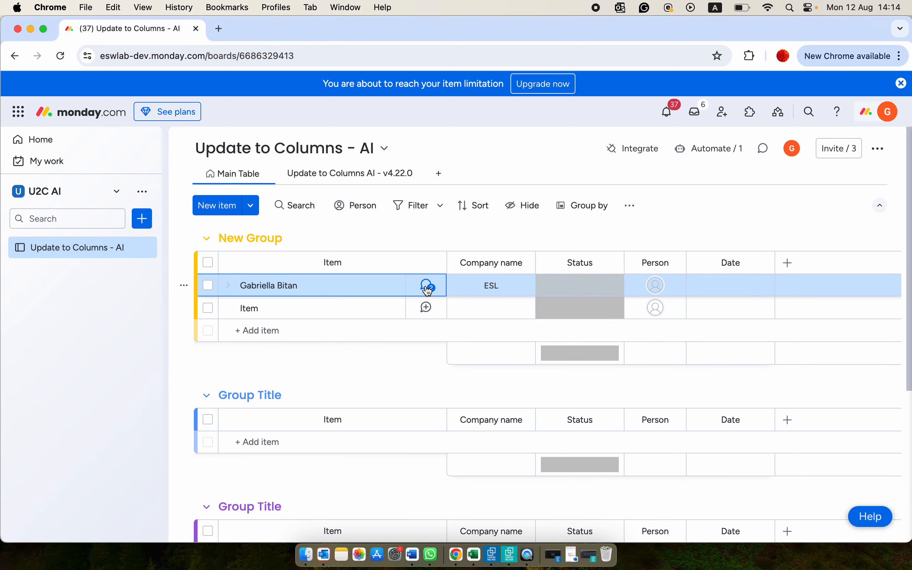
left_click(428, 289)
left_click(526, 248)
type("Position: SDR")
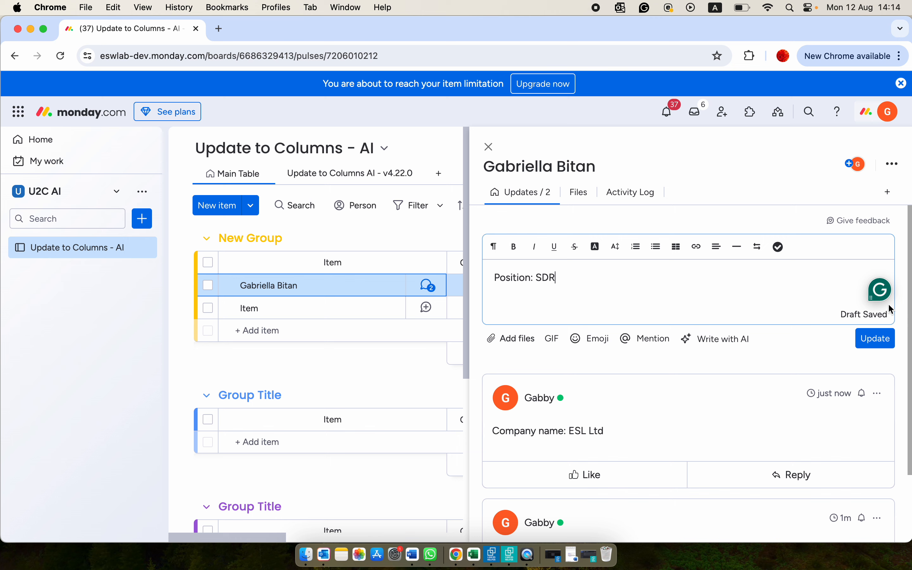
left_click(878, 338)
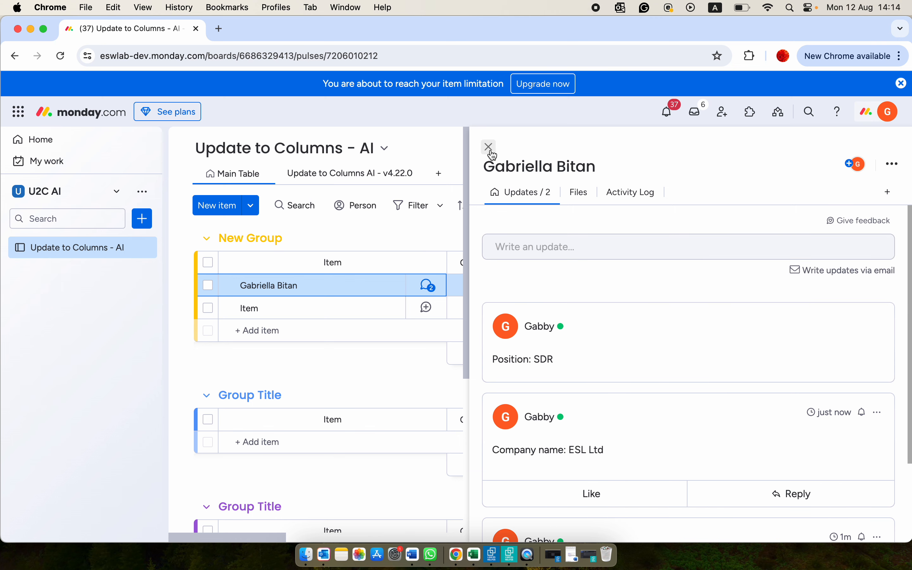
left_click(490, 147)
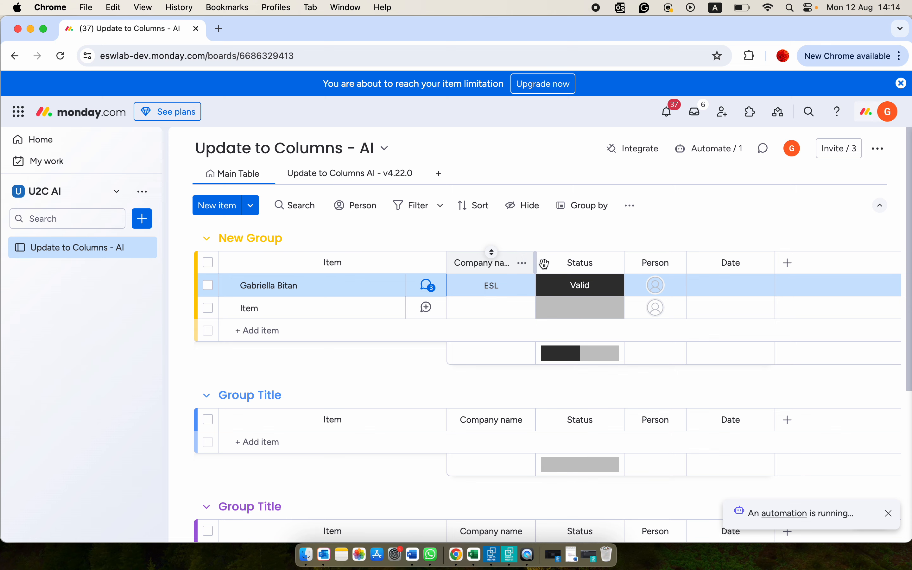
- Set the Person instruction in the Update to Columns AI view to "The second email you find" and save it
left_click(310, 175)
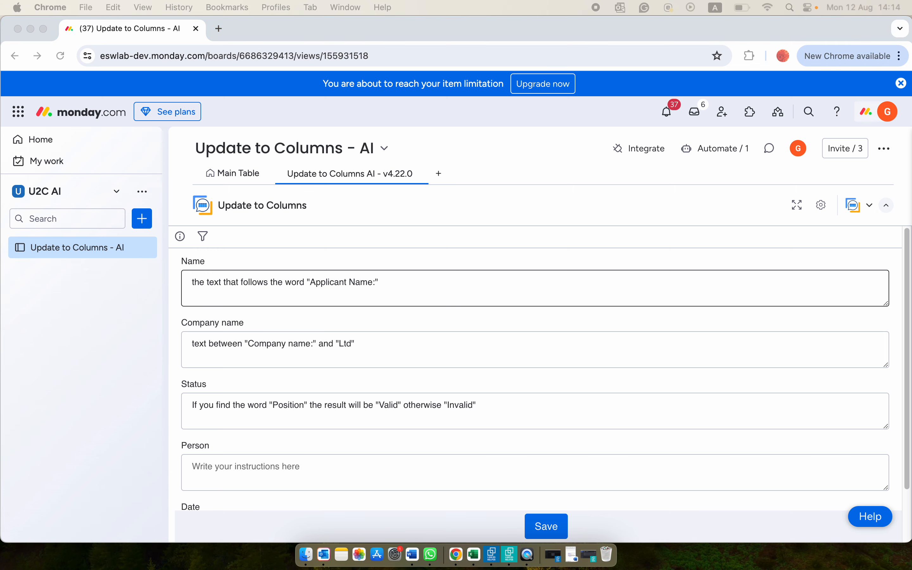
scroll(461, 405, "down", 3)
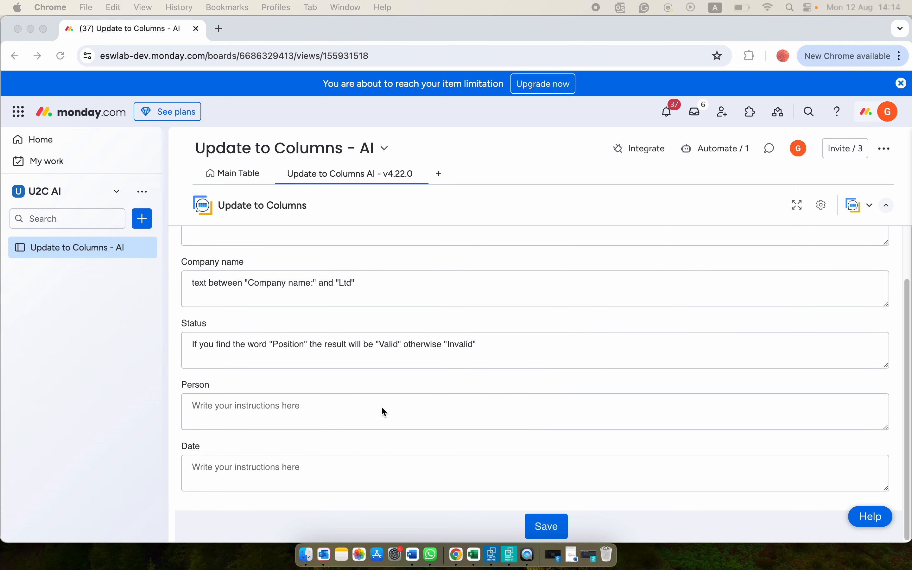
left_click(286, 402)
type("The second email you find")
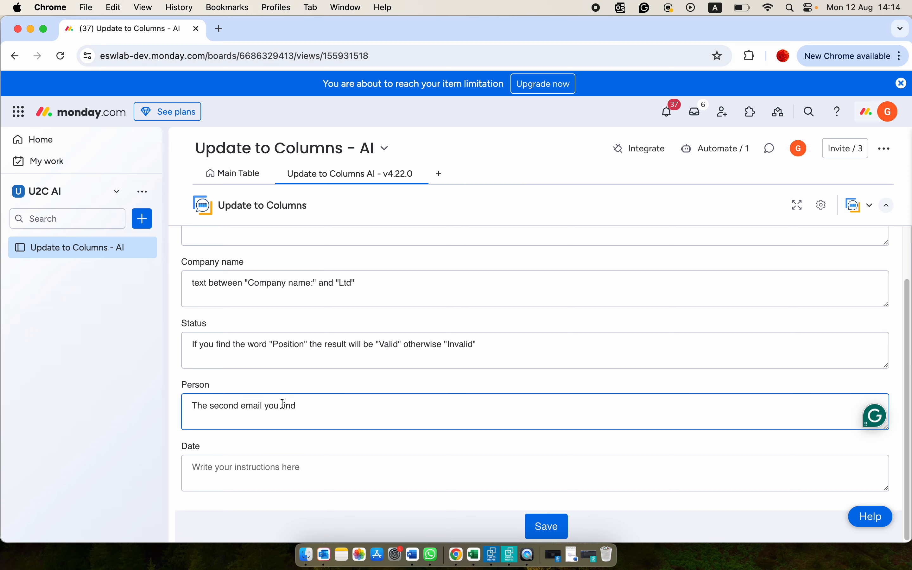
left_click(543, 528)
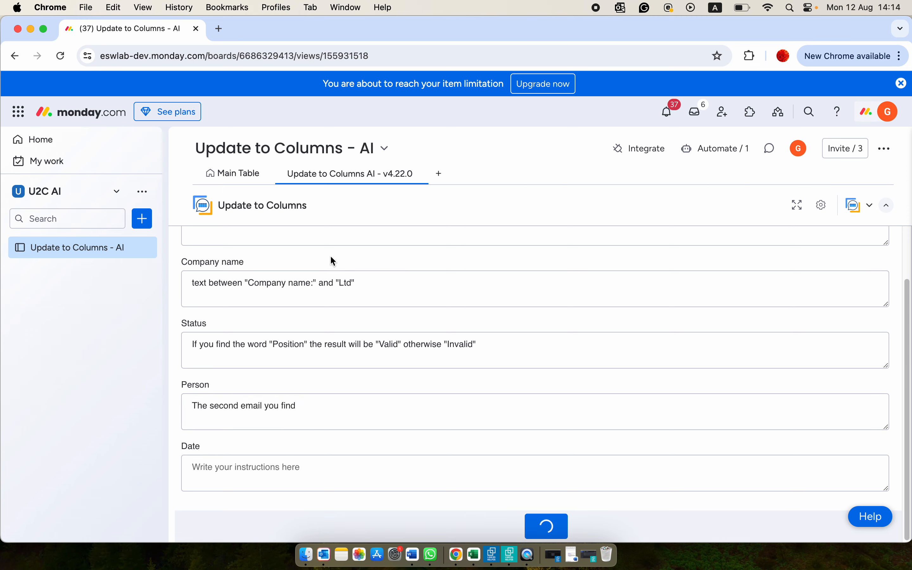
- Post an update containing two e-mail addresses on separate lines on the first item of New Group in the main table
left_click(230, 176)
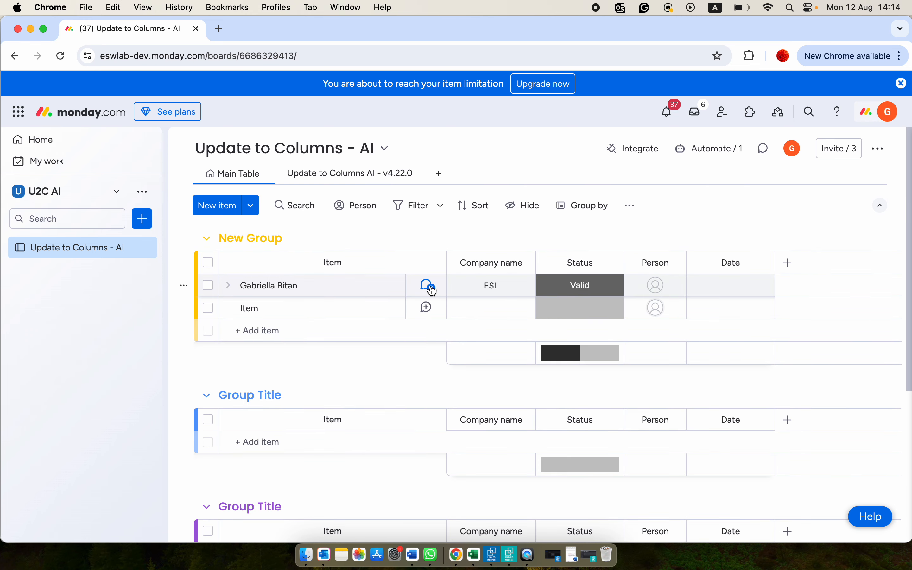
left_click(429, 287)
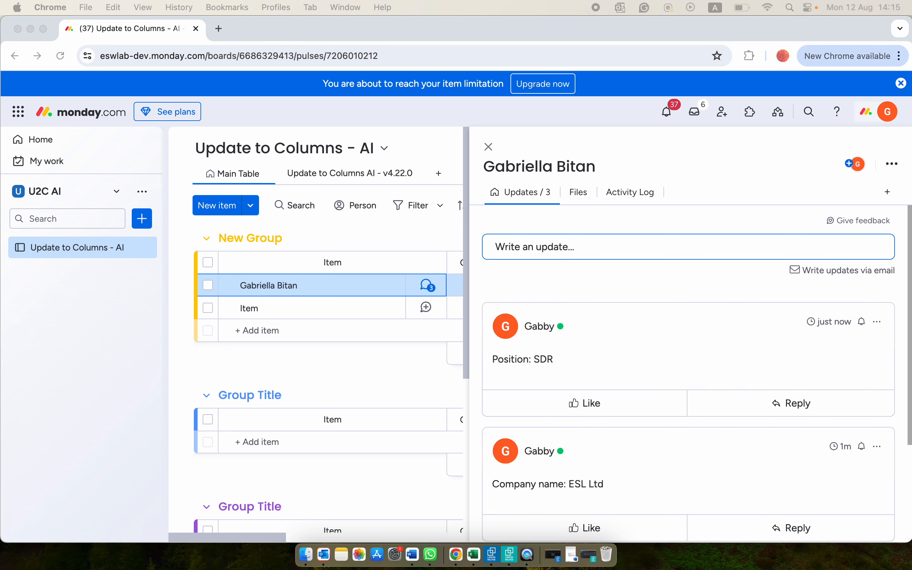
left_click(579, 247)
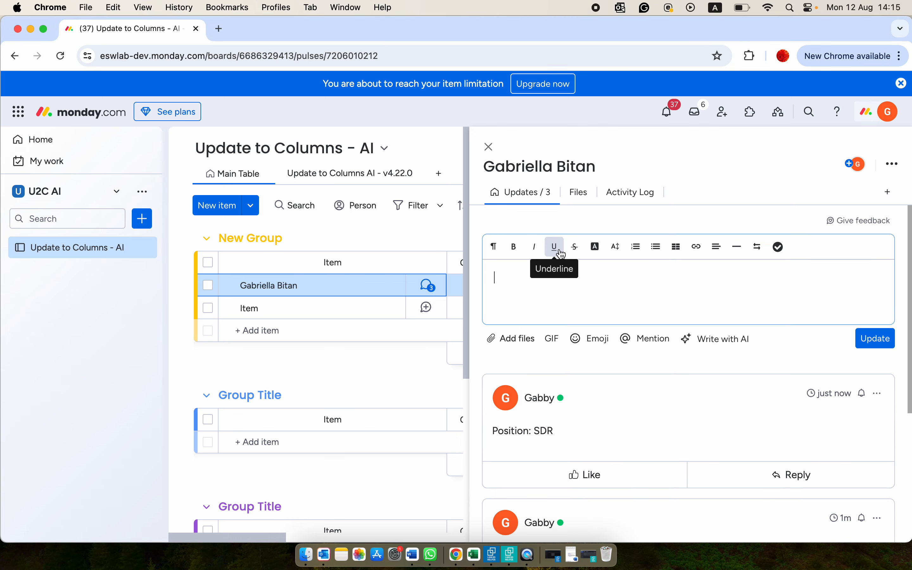
key("super+v")
left_click(873, 350)
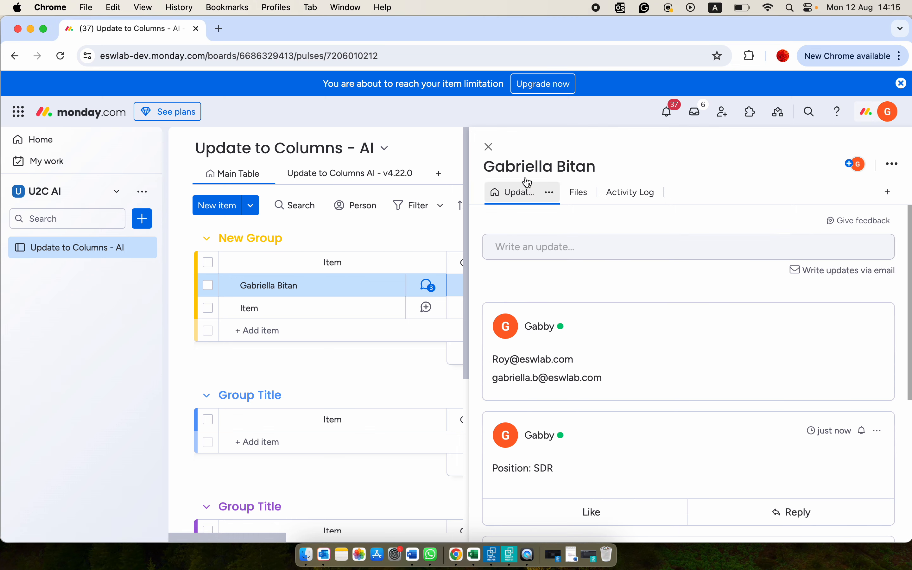
left_click(490, 147)
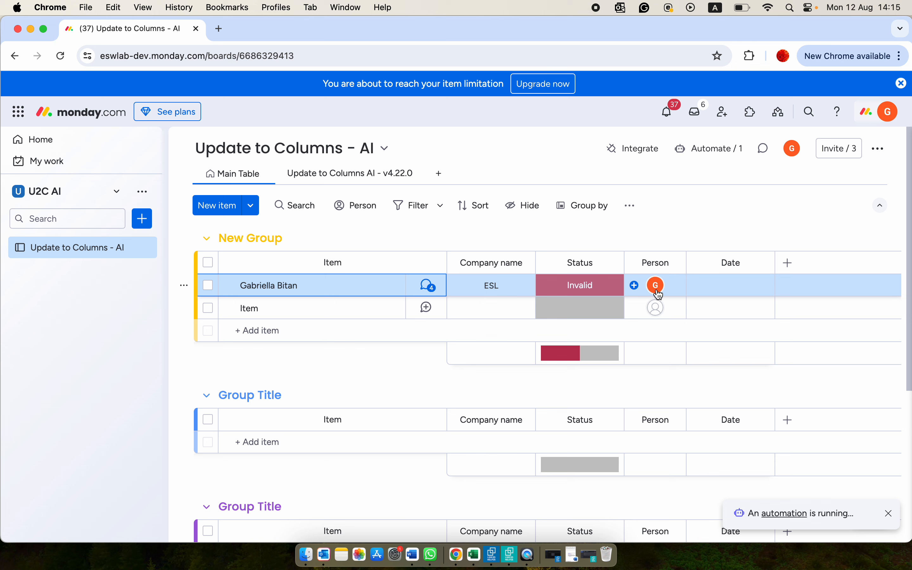
mouse_move(658, 289)
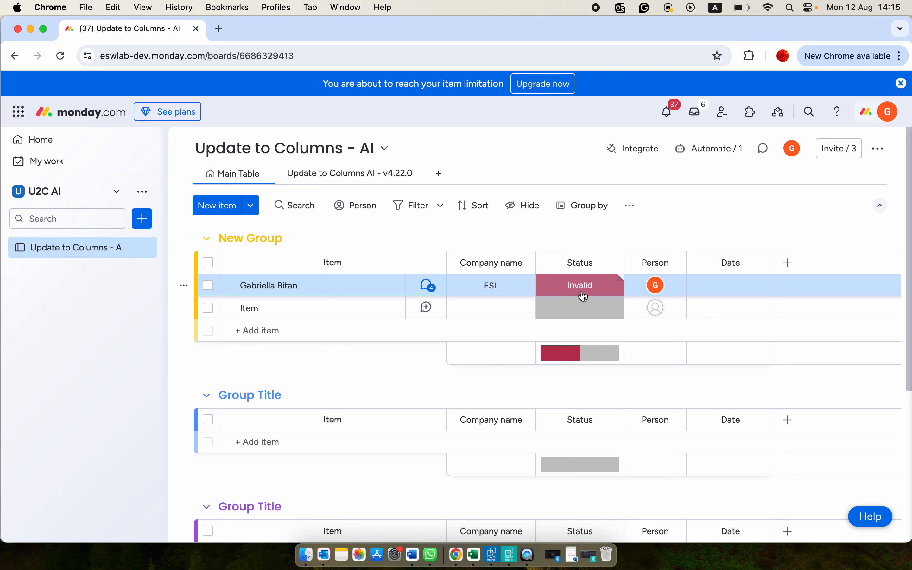
- Save this Date instruction in the Update to Columns AI view: The first date you find, push it by 3 days
left_click(340, 175)
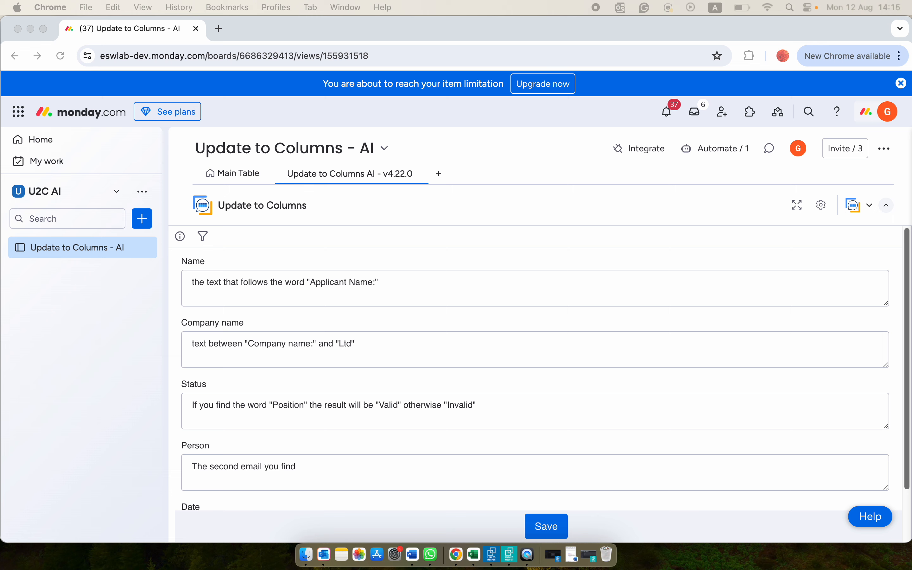
scroll(440, 426, "down", 2)
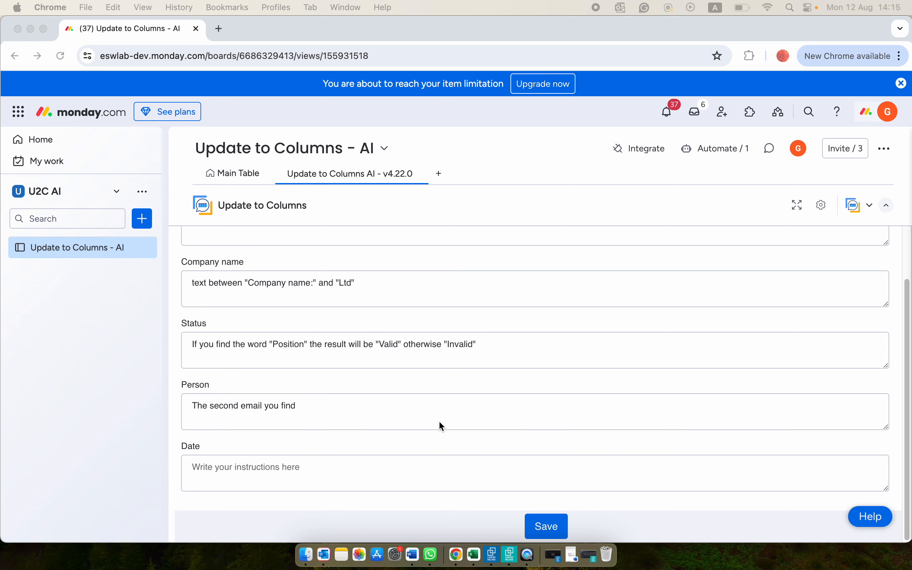
left_click(256, 472)
left_click(256, 473)
type("The first date you find, push it by 3 days.")
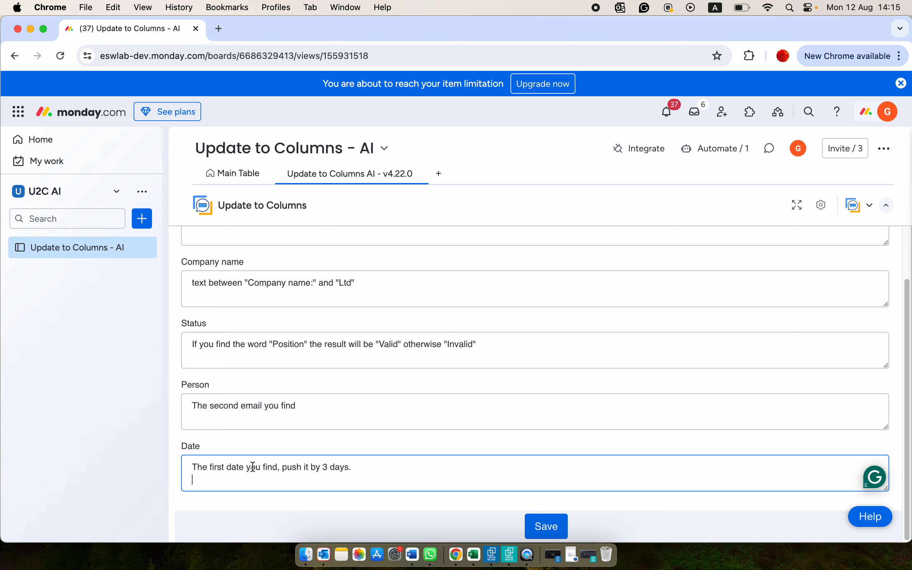
left_click(565, 535)
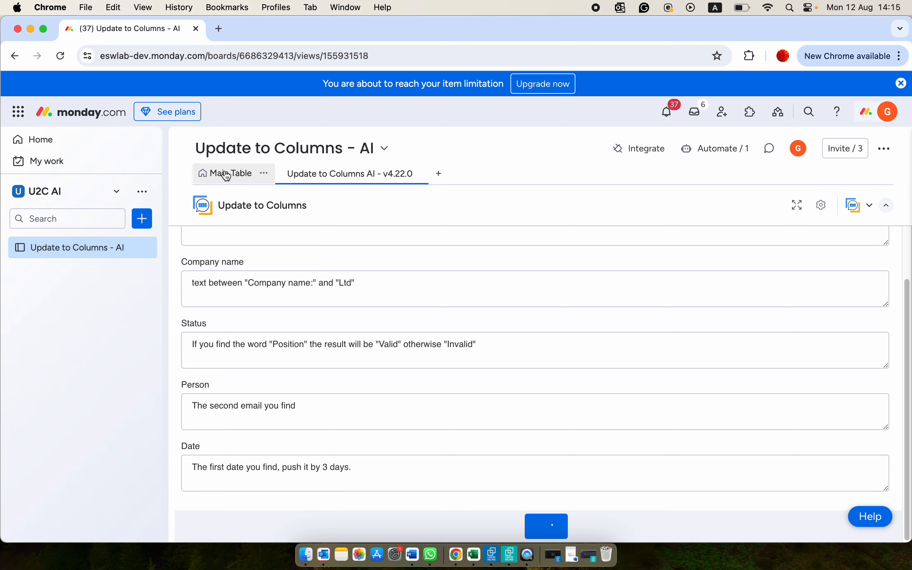
- Post the update "02/08/2023" on the first item of New Group in the main table
left_click(224, 174)
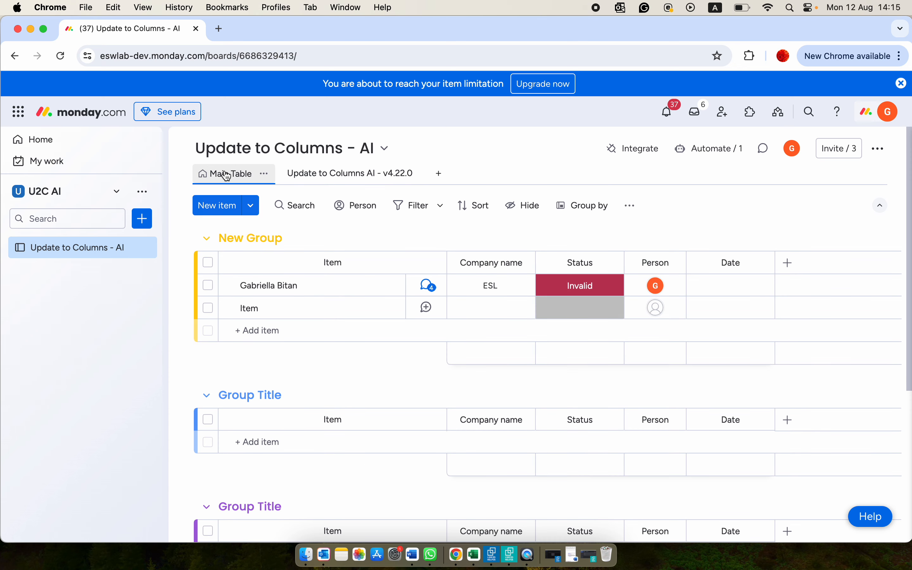
left_click(429, 288)
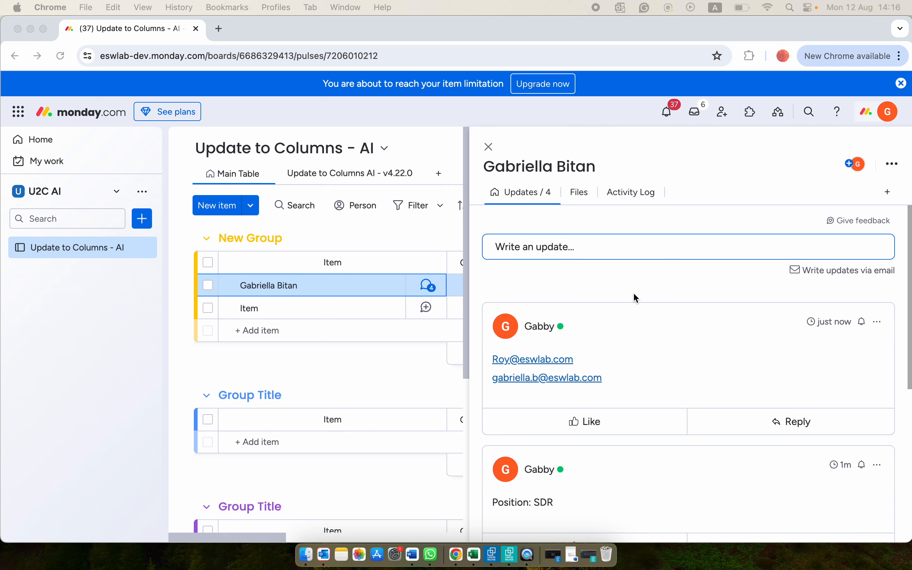
left_click(547, 247)
type("02/08/2023")
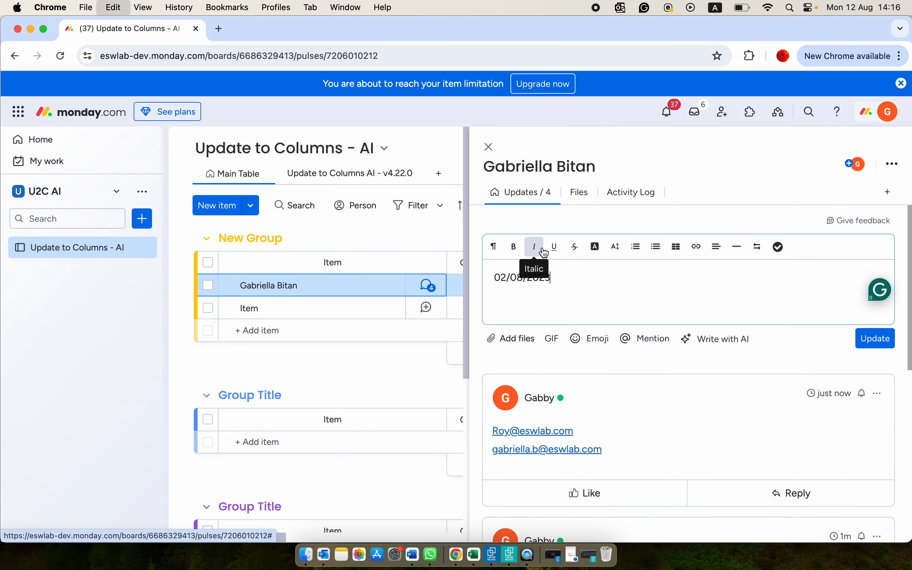
left_click(875, 339)
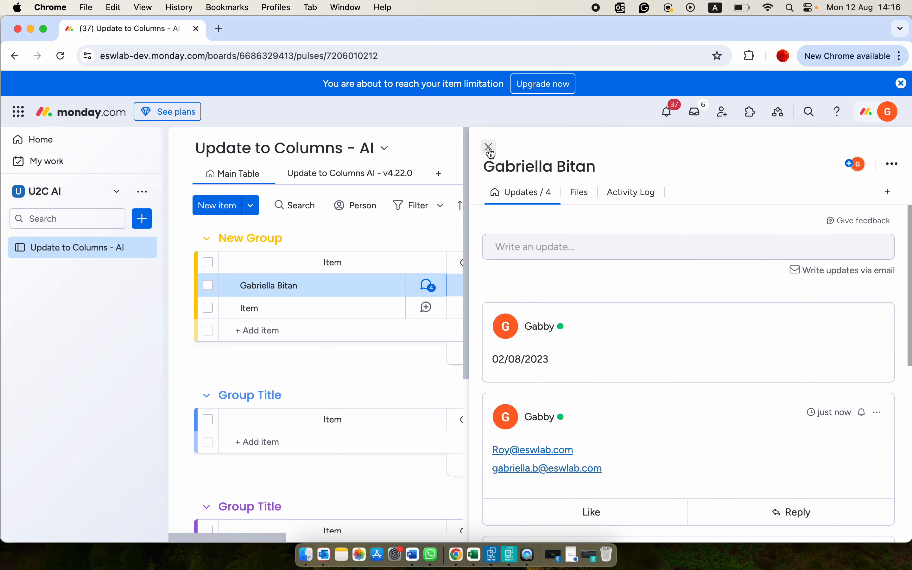
left_click(490, 147)
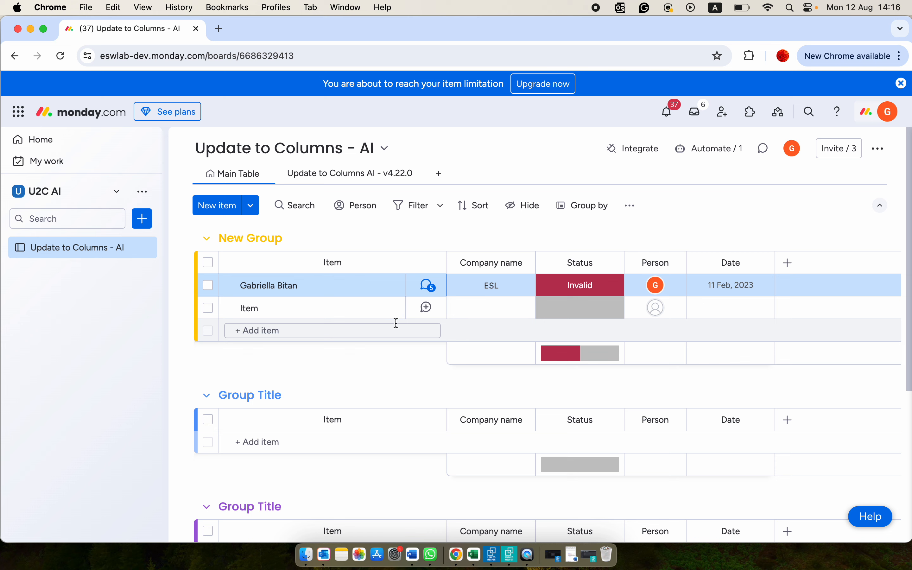
- Post one update on New Group's second item with the applicant's name, company name ESL Ltd, position SDR, two e-mail addresses and date 02/08/2023
left_click(426, 310)
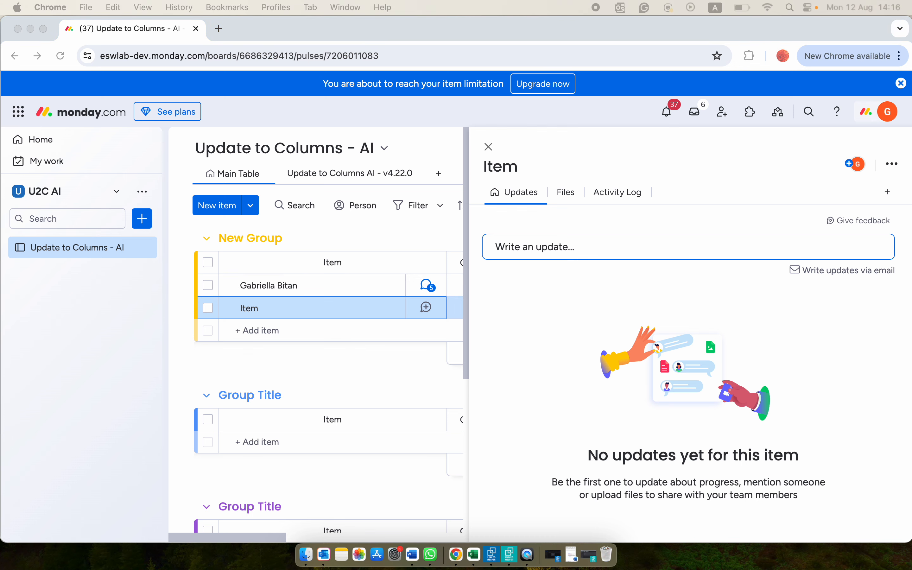
left_click(530, 247)
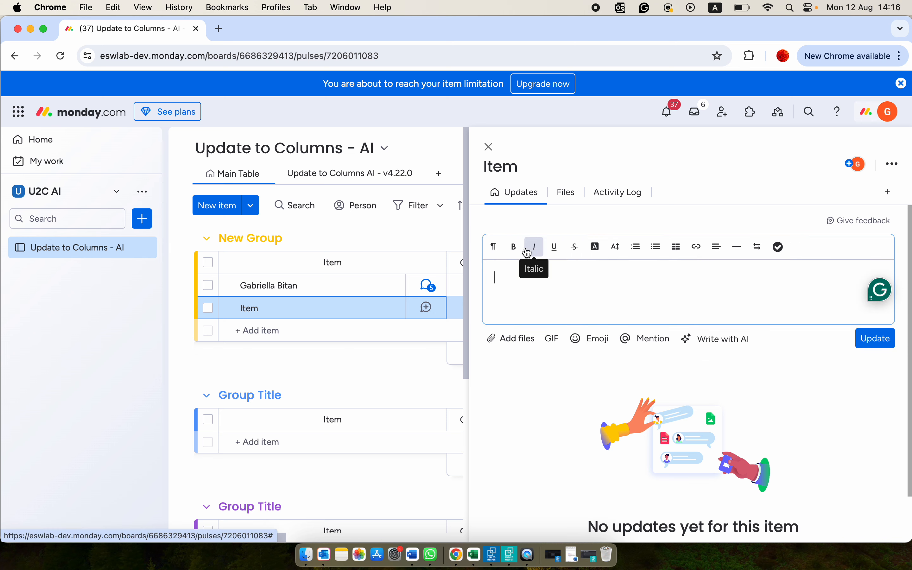
key("super+v")
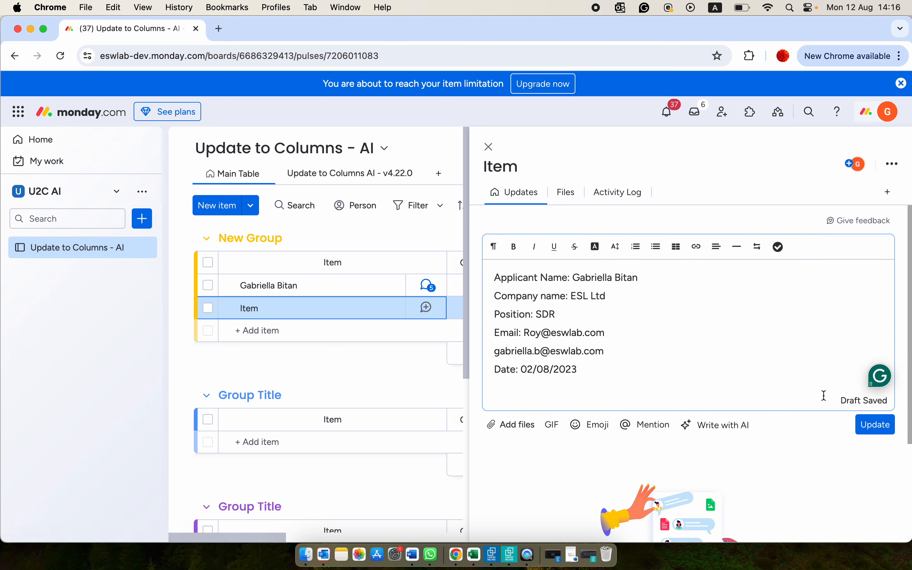
left_click(882, 428)
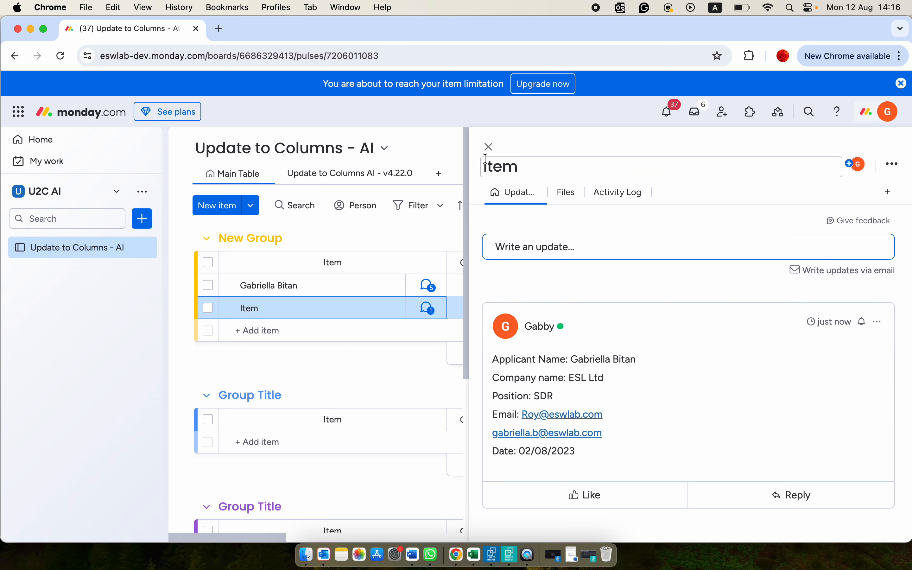
left_click(487, 148)
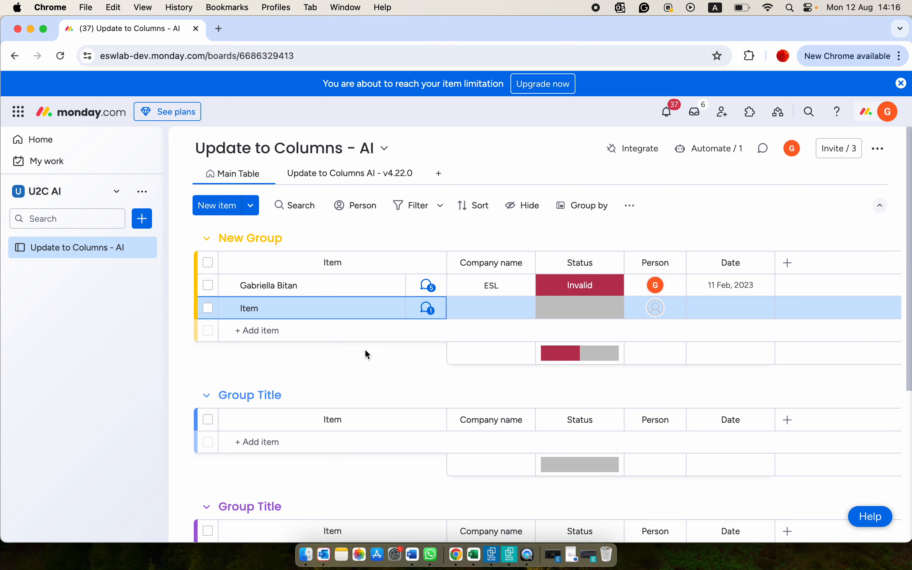